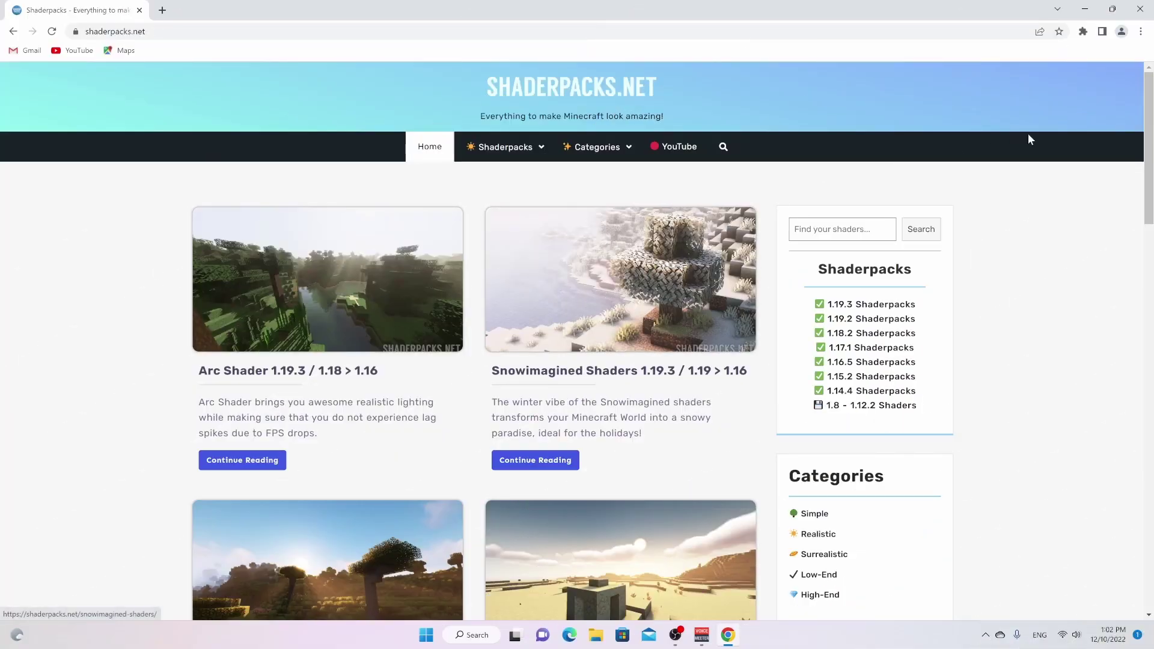
Open the Minecraft Launcher, start the Latest release 1.19.3 once, and quit the game from its main menu
{"action": "left_click", "coordinate": [1085, 8]}
{"action": "double_click", "coordinate": [1109, 74]}
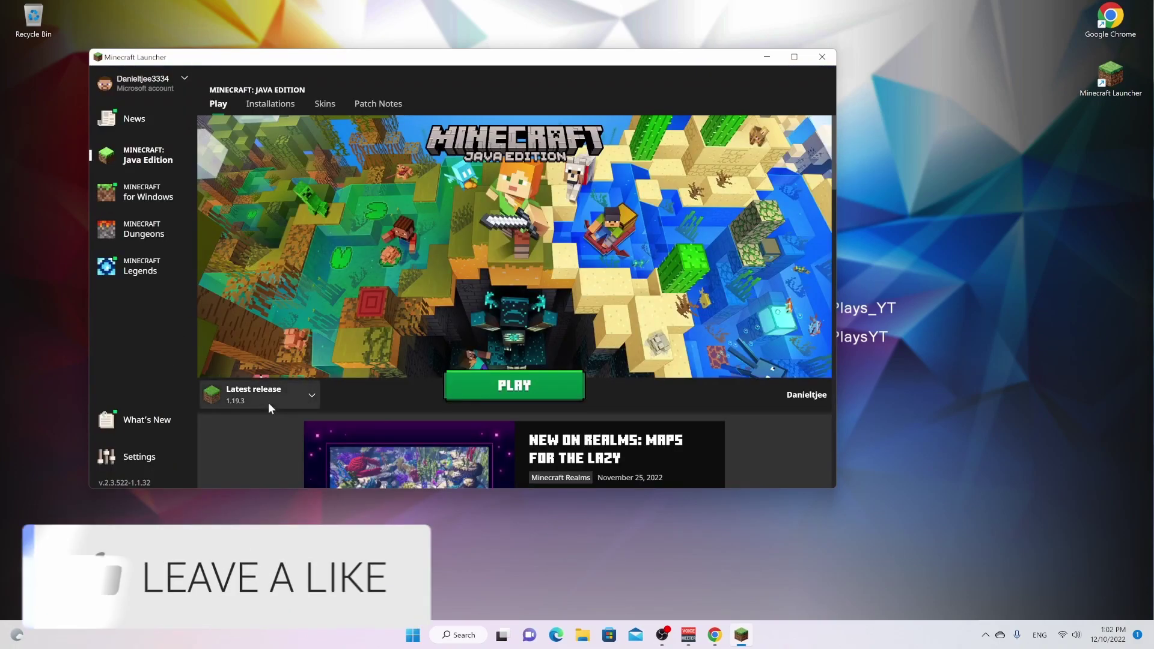
{"action": "left_click", "coordinate": [268, 398]}
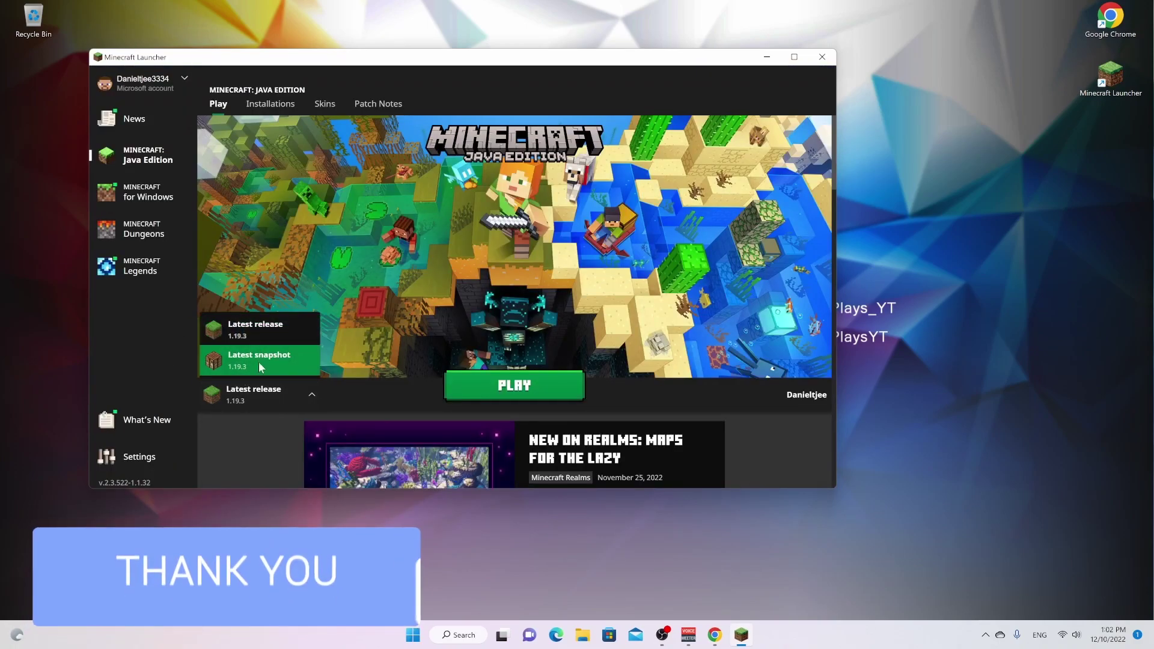
{"action": "left_click", "coordinate": [247, 334]}
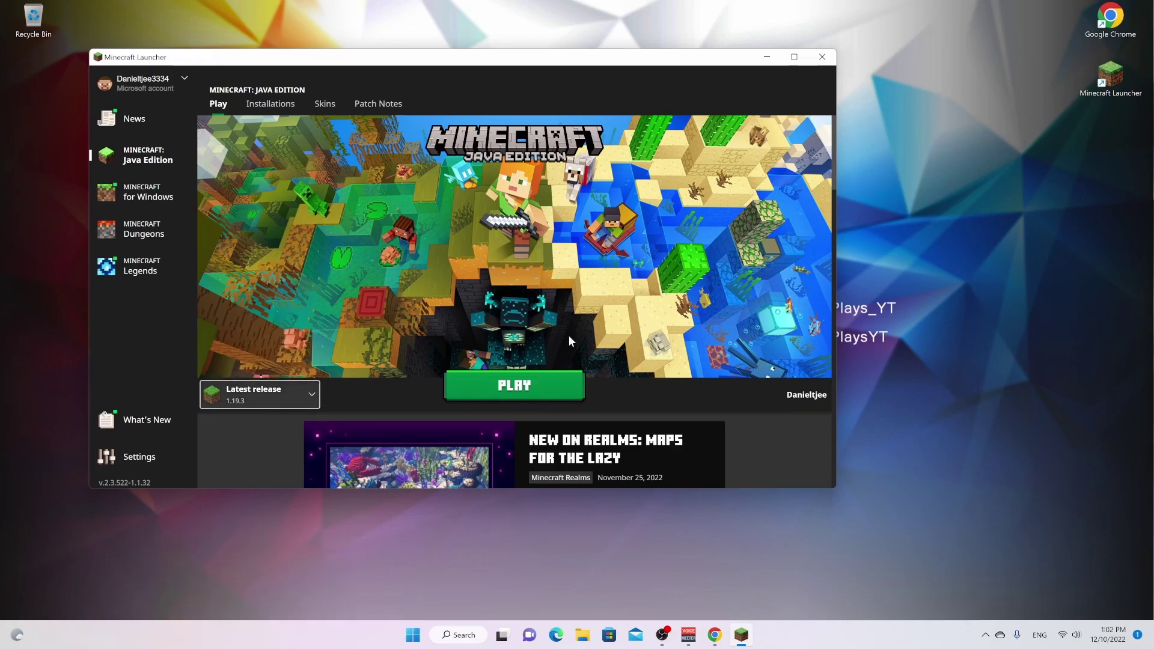
{"action": "left_click", "coordinate": [520, 388]}
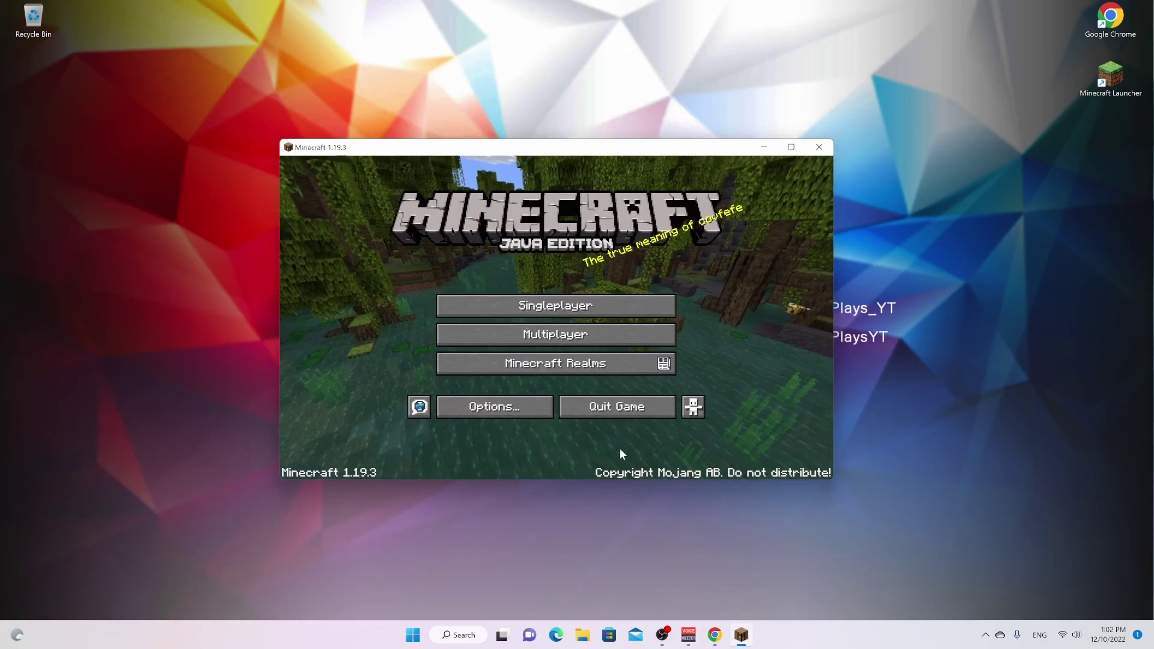
{"action": "left_click", "coordinate": [616, 409]}
Switch back to Chrome and open the How To Install Iris Shaders tutorial on shaderpacks.net
{"action": "left_click", "coordinate": [728, 636]}
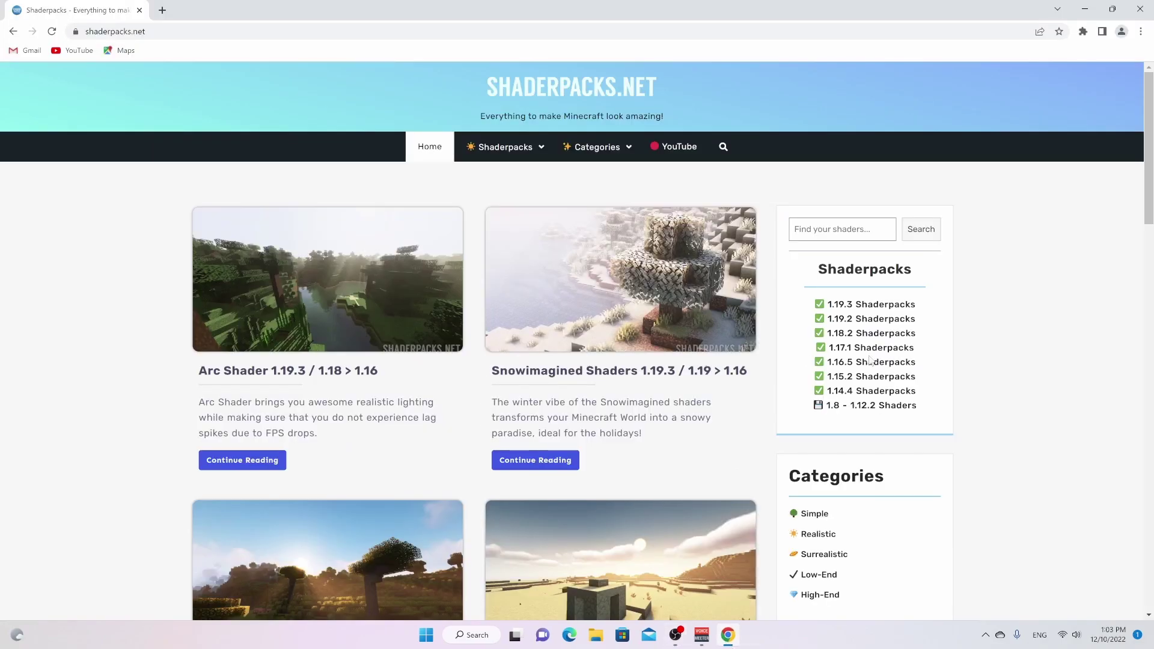
{"action": "scroll", "coordinate": [890, 362], "scroll_direction": "down", "scroll_amount": 18}
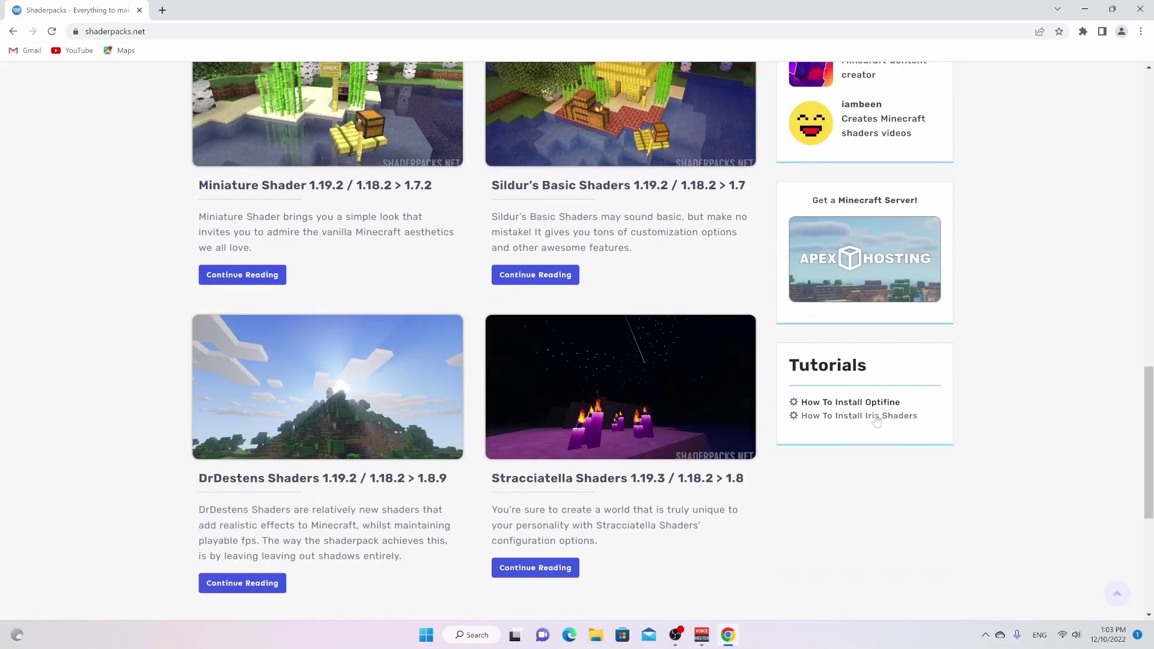
{"action": "left_click", "coordinate": [875, 418]}
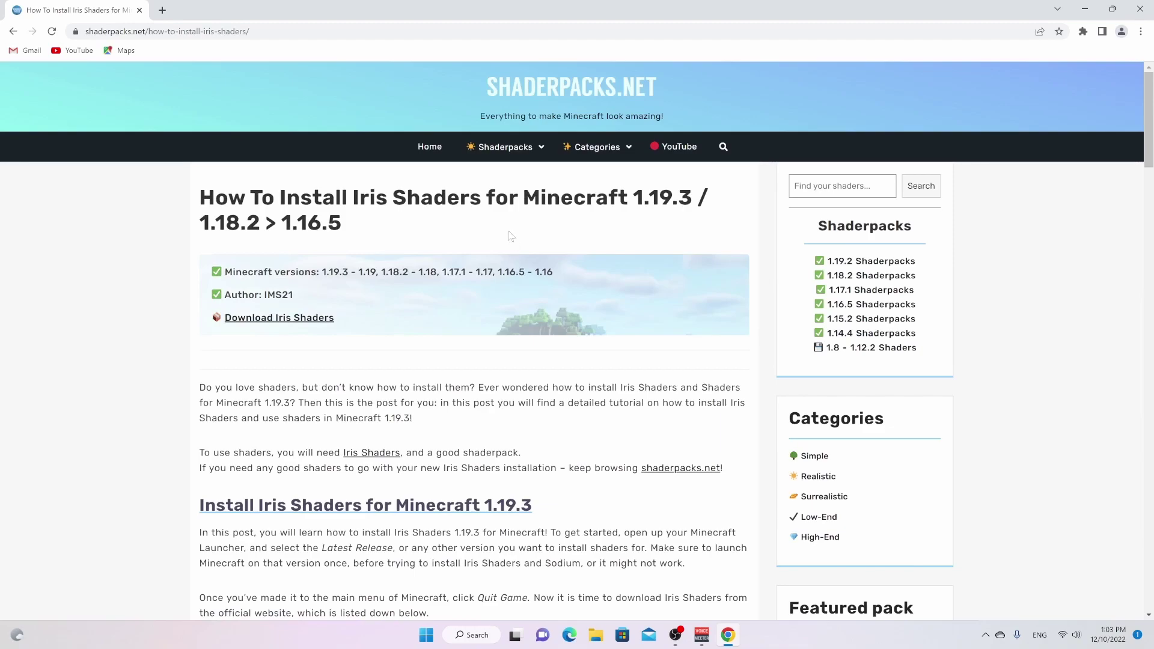
Read through the Iris Shaders tutorial's supported versions, installation instructions and download section
{"action": "left_click_drag", "start_coordinate": [692, 198], "coordinate": [634, 199]}
{"action": "scroll", "coordinate": [460, 283], "scroll_direction": "down", "scroll_amount": 1}
{"action": "left_click", "coordinate": [460, 284]}
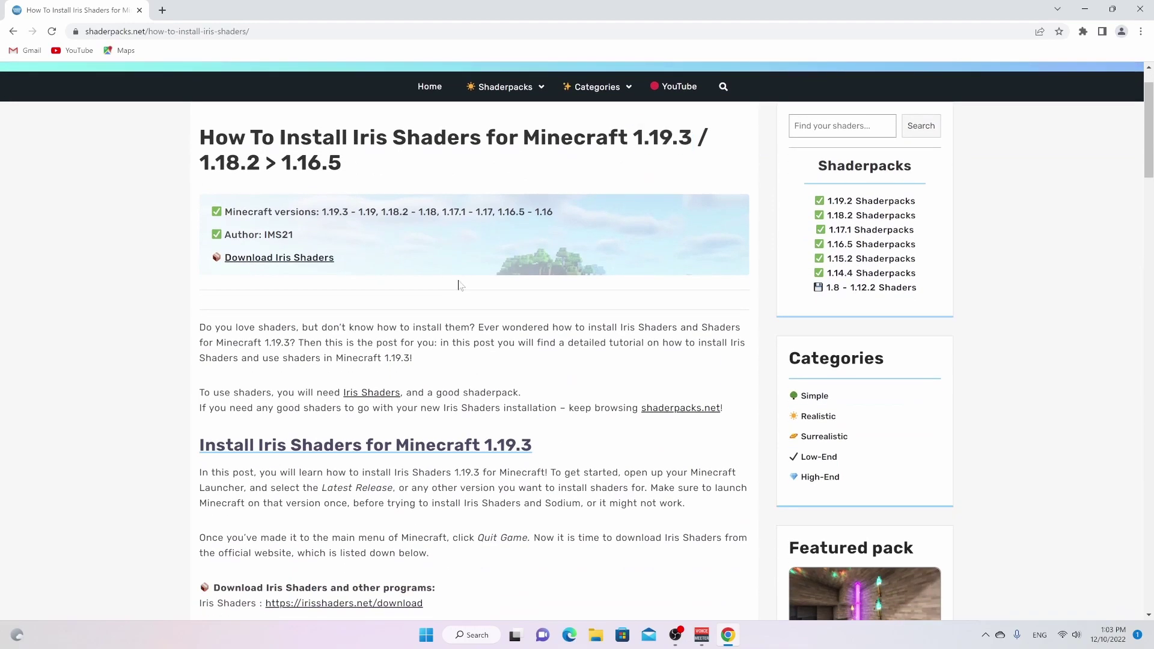
{"action": "scroll", "coordinate": [459, 284], "scroll_direction": "down", "scroll_amount": 2}
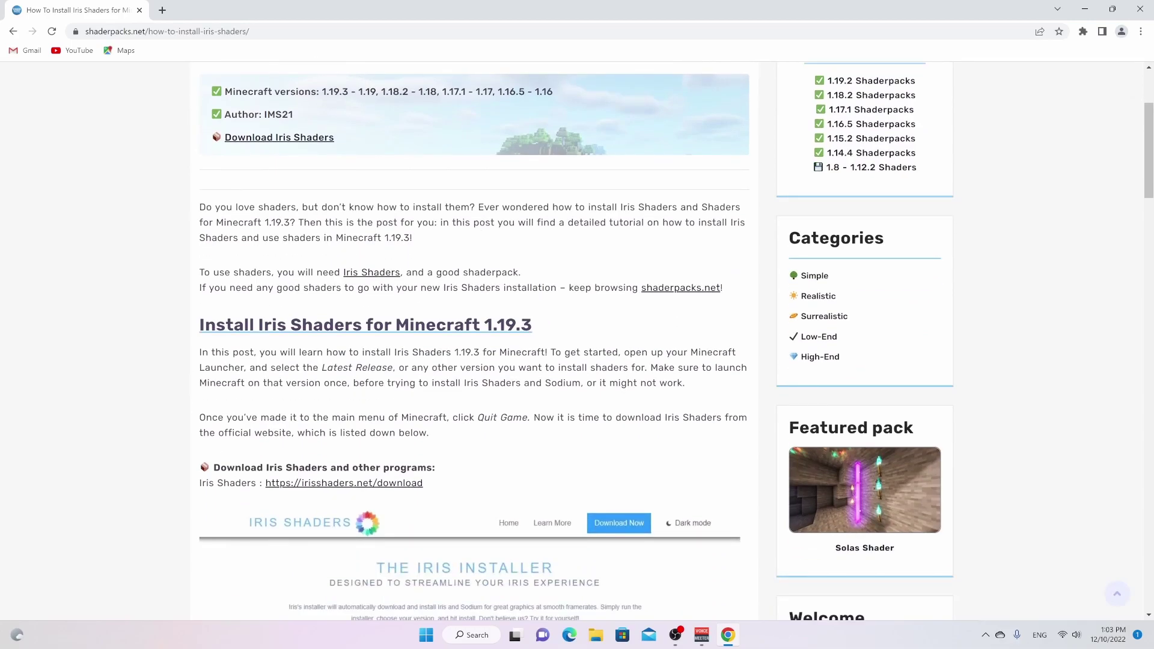
{"action": "left_click_drag", "start_coordinate": [213, 468], "coordinate": [364, 467]}
{"action": "left_click", "coordinate": [509, 451]}
{"action": "scroll", "coordinate": [446, 431], "scroll_direction": "down", "scroll_amount": 4}
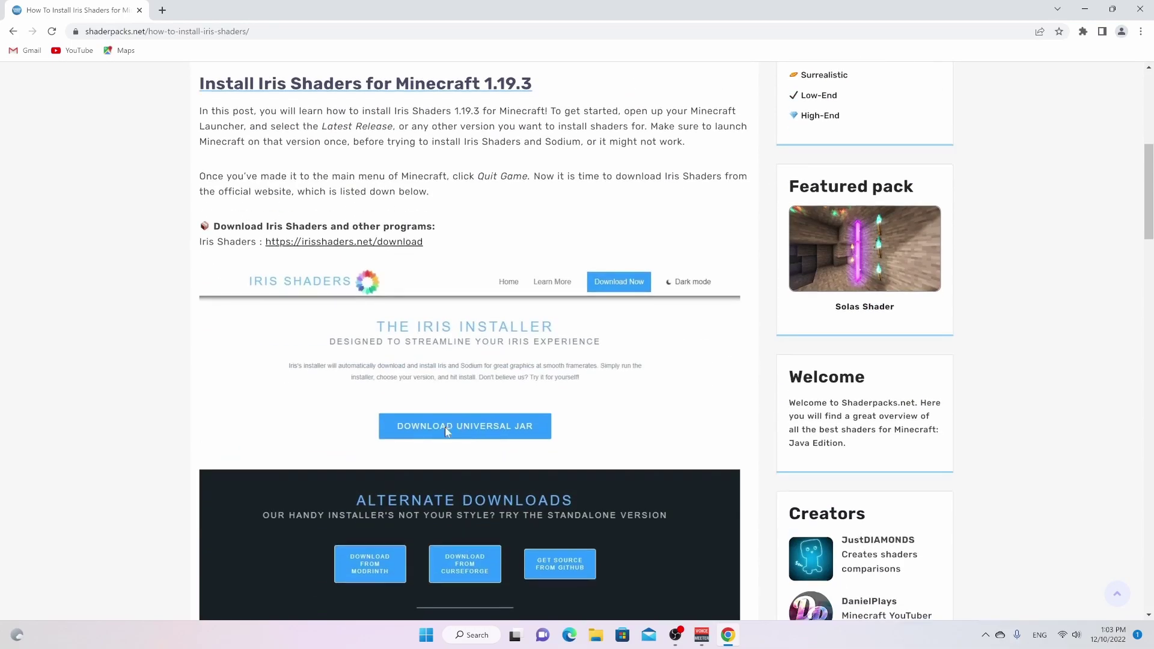
{"action": "scroll", "coordinate": [446, 431], "scroll_direction": "down", "scroll_amount": 5}
{"action": "scroll", "coordinate": [432, 417], "scroll_direction": "up", "scroll_amount": 7}
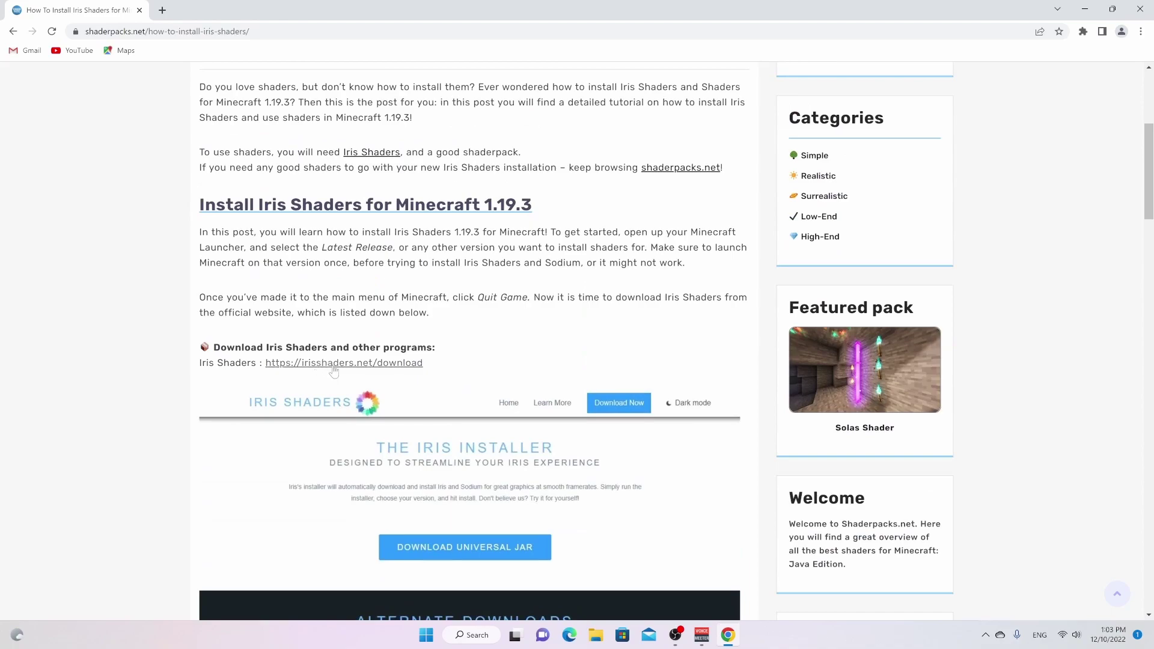
Open the tutorial's irisshaders.net/download link in a new tab and download the universal JAR installer
{"action": "right_click", "coordinate": [334, 373]}
{"action": "left_click", "coordinate": [355, 385]}
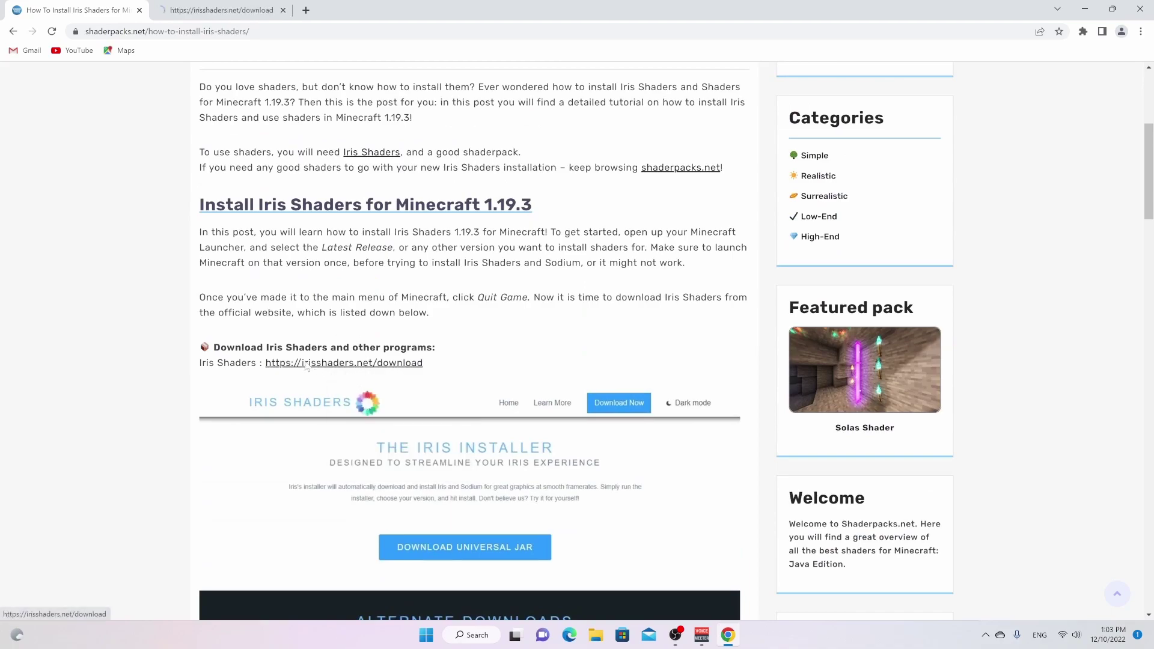
{"action": "left_click", "coordinate": [232, 6]}
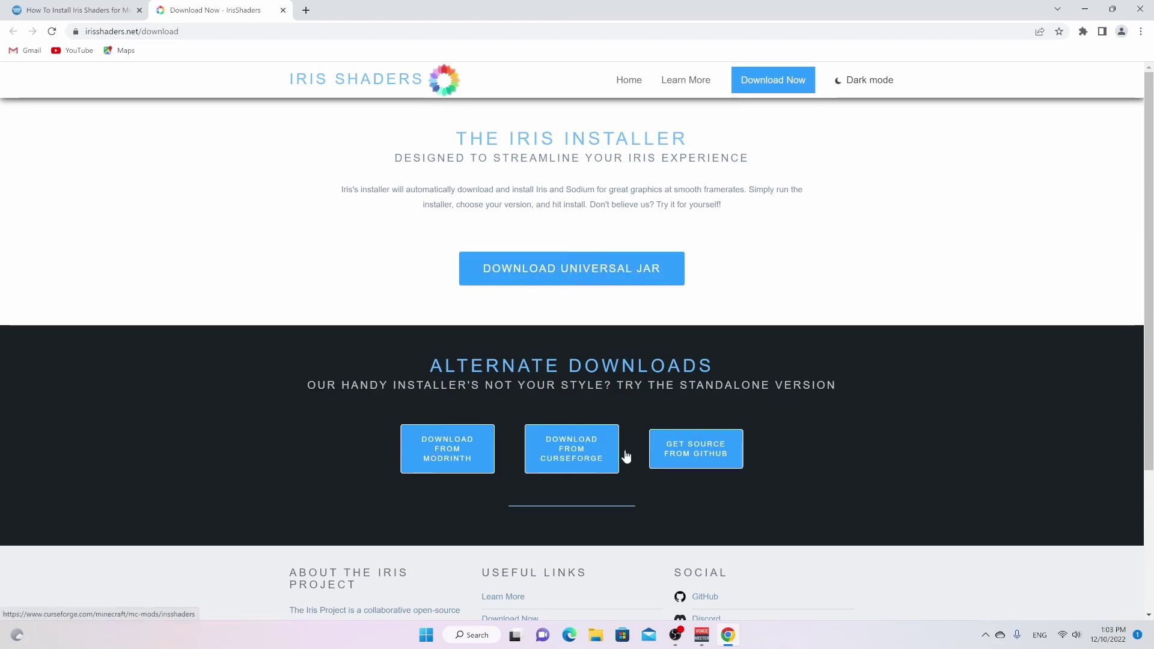
{"action": "left_click", "coordinate": [570, 270]}
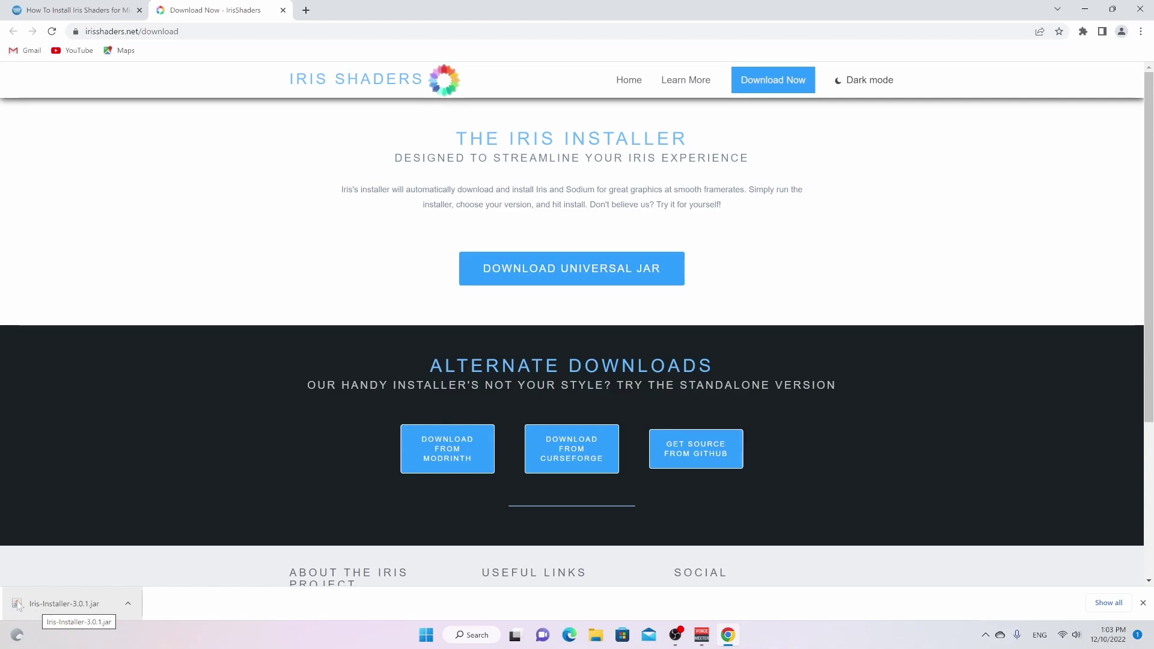
Run the downloaded Iris-Installer-3.0.1.jar from the tutorial page, install Iris & Sodium for game version 1.19.3, and close the installer
{"action": "left_click", "coordinate": [93, 5]}
{"action": "scroll", "coordinate": [326, 332], "scroll_direction": "down", "scroll_amount": 8}
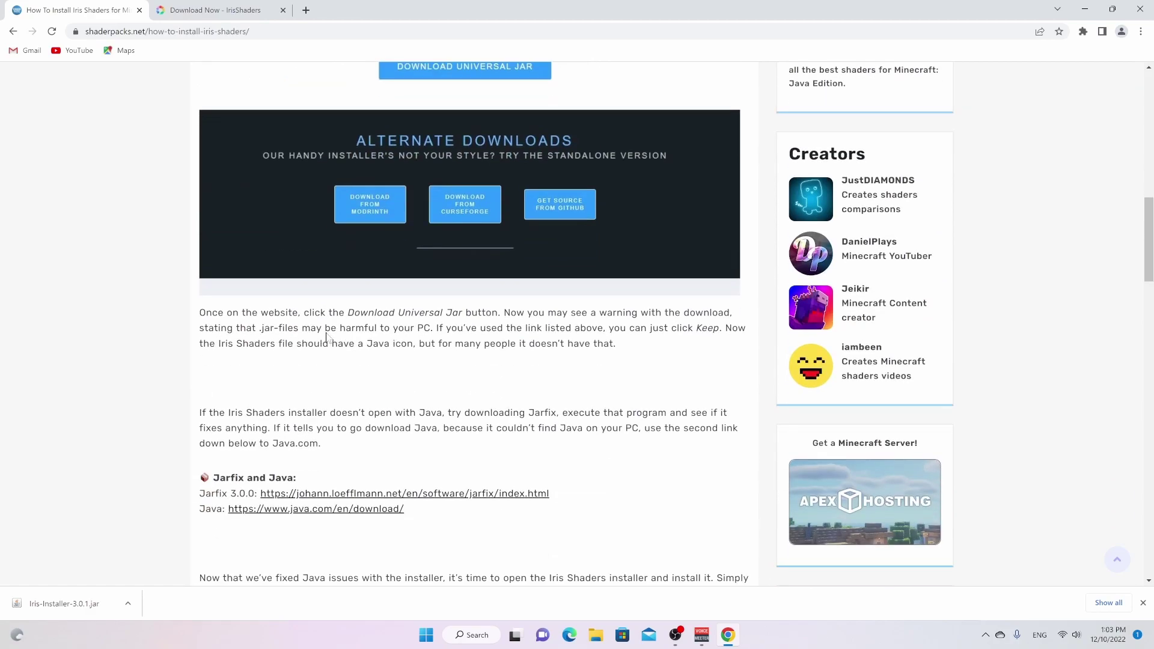
{"action": "scroll", "coordinate": [326, 337], "scroll_direction": "down", "scroll_amount": 4}
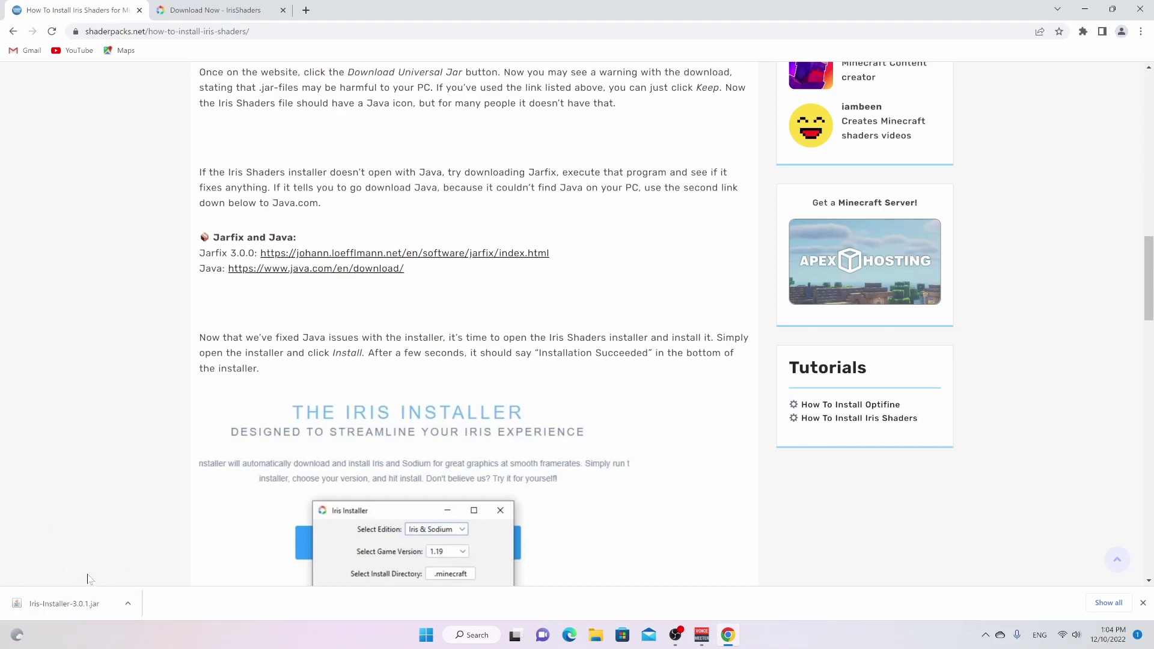
{"action": "left_click", "coordinate": [77, 603]}
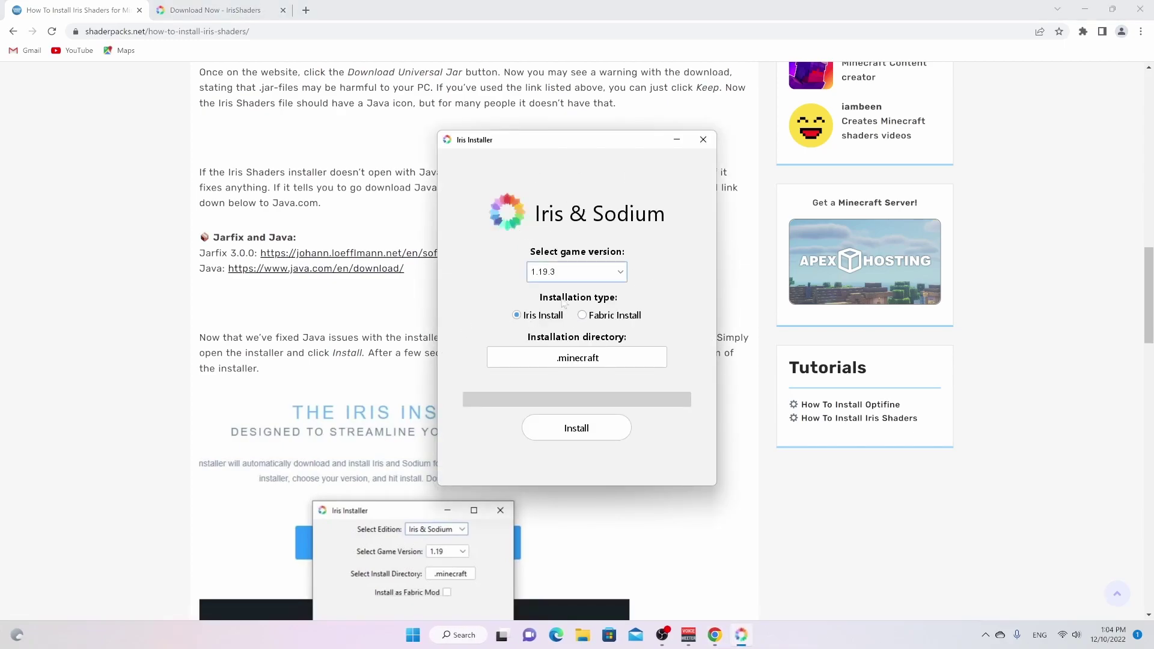
{"action": "left_click", "coordinate": [573, 276]}
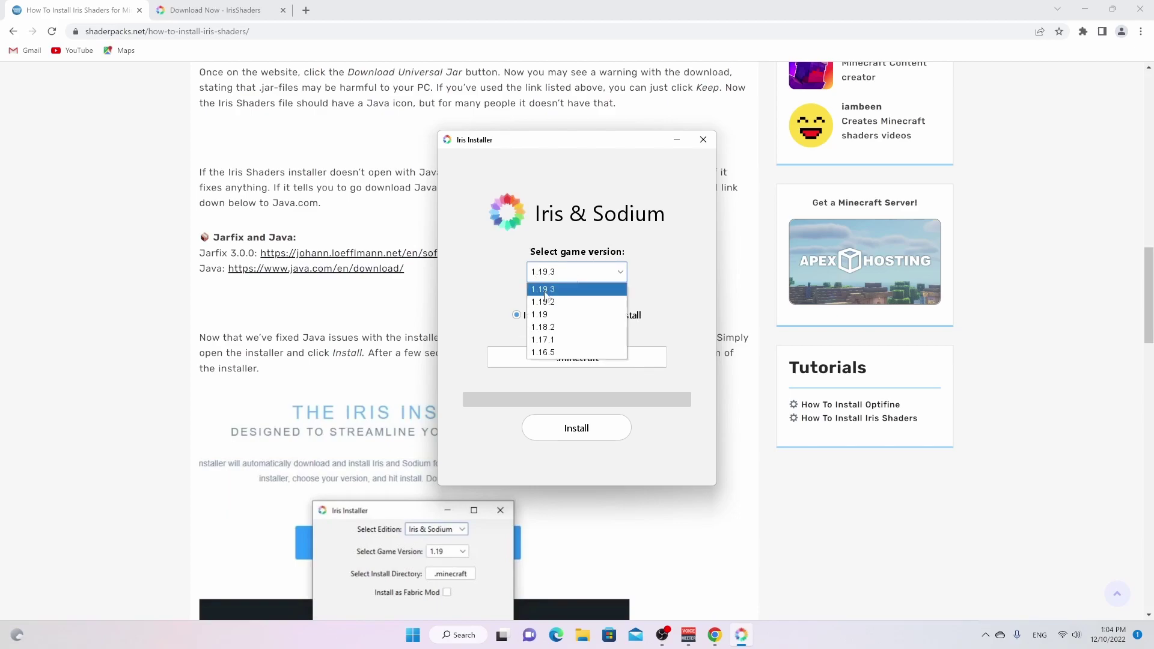
{"action": "left_click", "coordinate": [546, 290]}
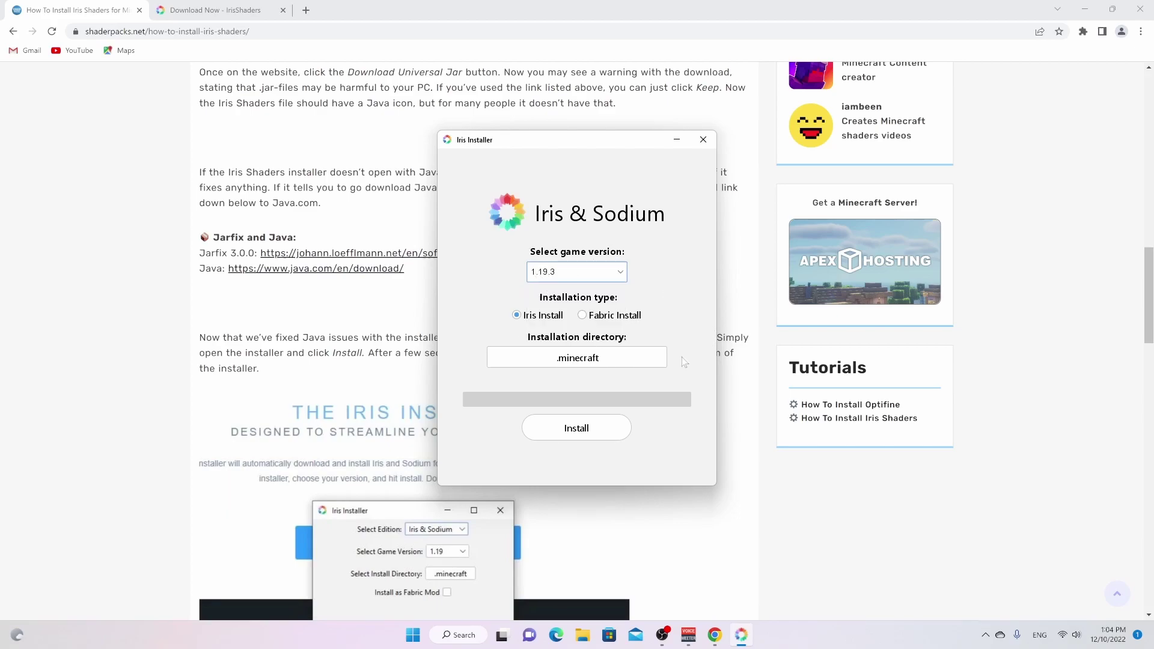
{"action": "left_click", "coordinate": [579, 434]}
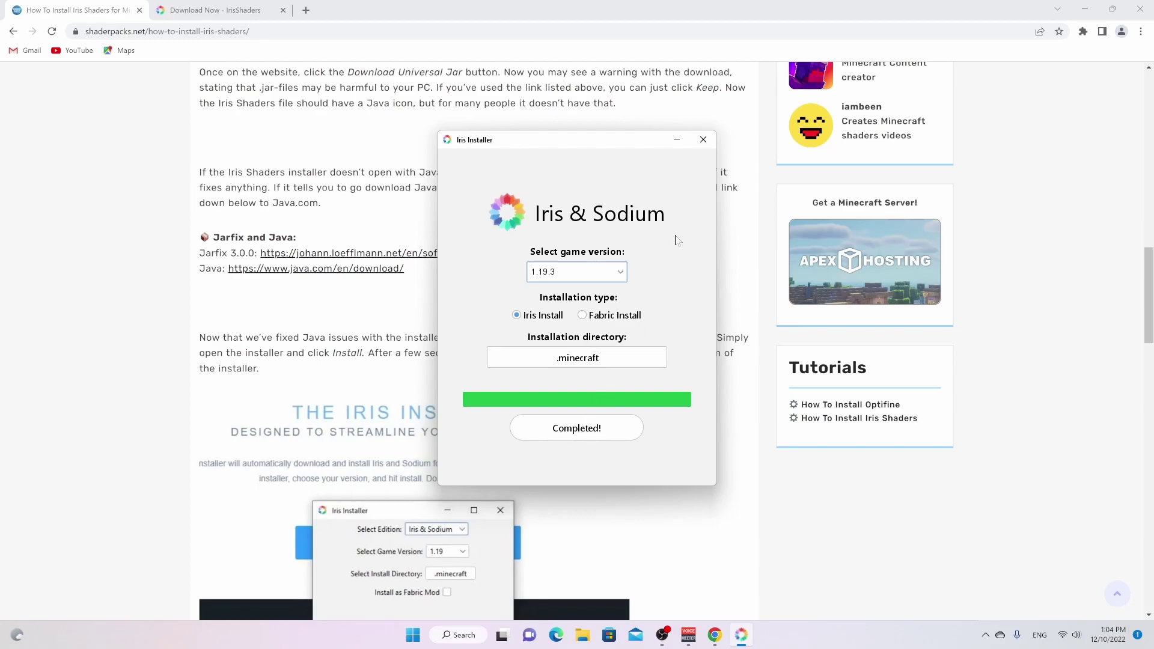
{"action": "left_click", "coordinate": [703, 139]}
Open the AstraLex Shaders page from the tutorial's Download Shaders for Minecraft 1.19.3 section
{"action": "scroll", "coordinate": [472, 374], "scroll_direction": "up", "scroll_amount": 10}
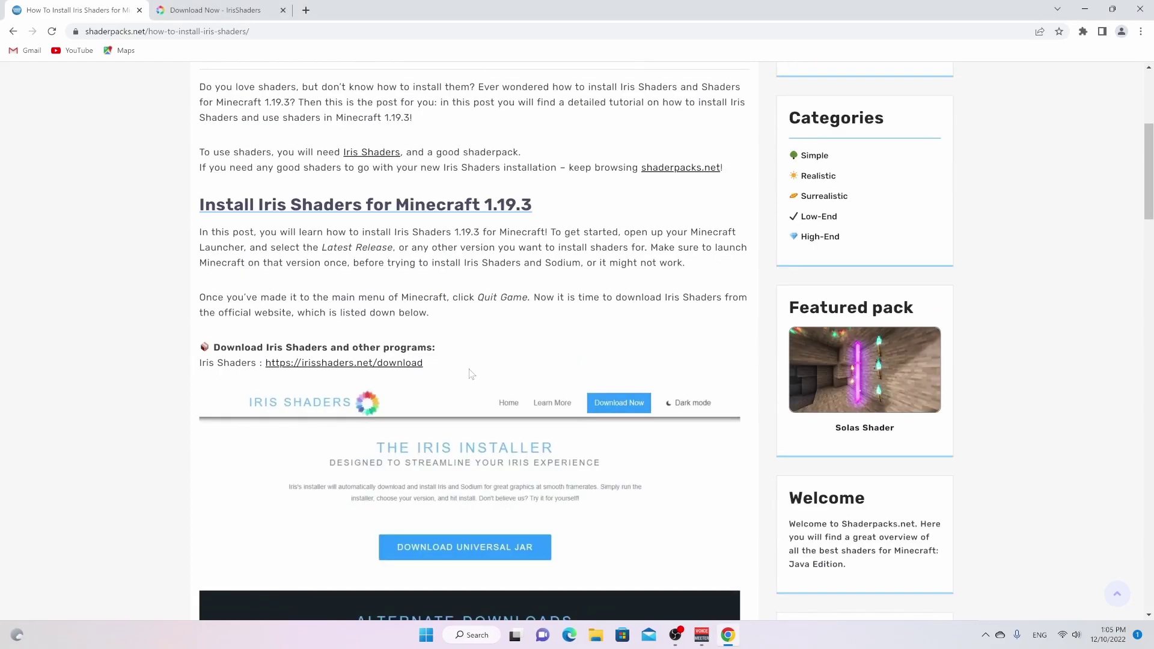
{"action": "scroll", "coordinate": [475, 364], "scroll_direction": "down", "scroll_amount": 15}
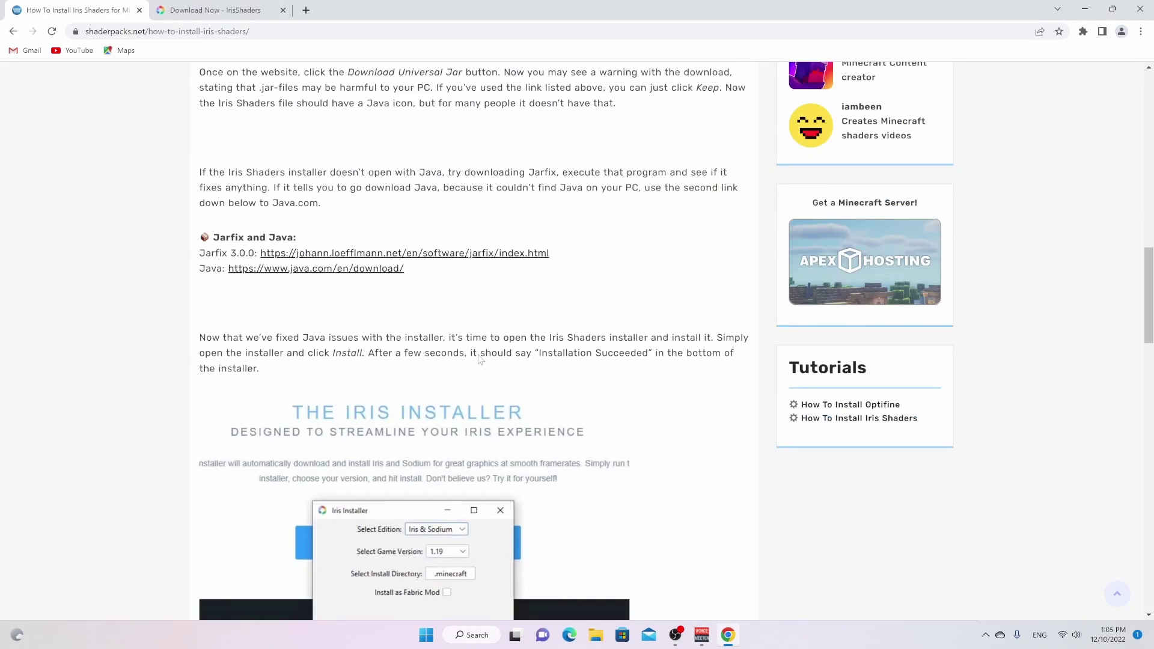
{"action": "scroll", "coordinate": [486, 359], "scroll_direction": "down", "scroll_amount": 5}
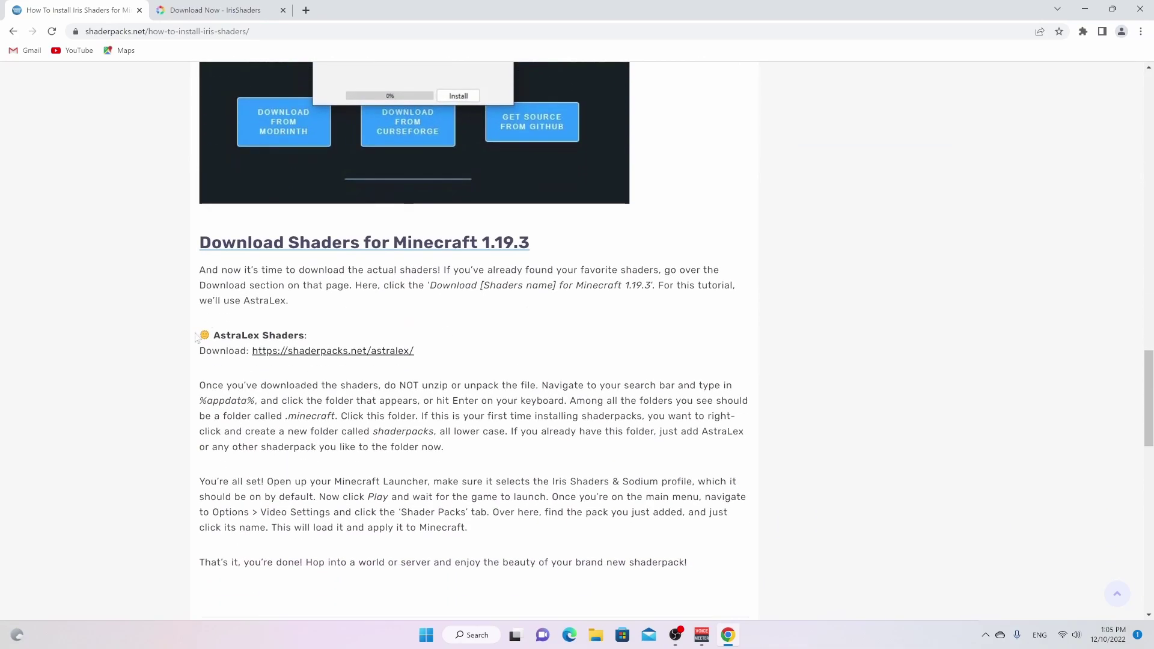
{"action": "left_click", "coordinate": [334, 352]}
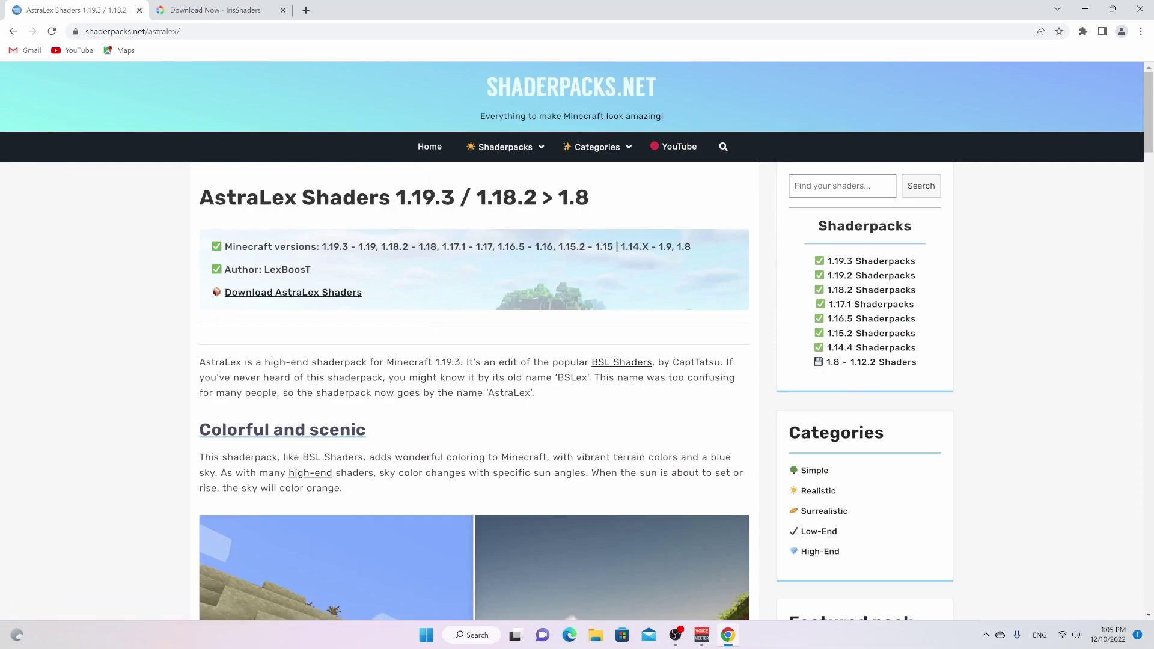
Follow the AstraLex 1.19.3 – 1.13 download link to CurseForge and download the AstraLex_(BSL_EDIT)_V69.1 file
{"action": "scroll", "coordinate": [577, 341], "scroll_direction": "down", "scroll_amount": 1}
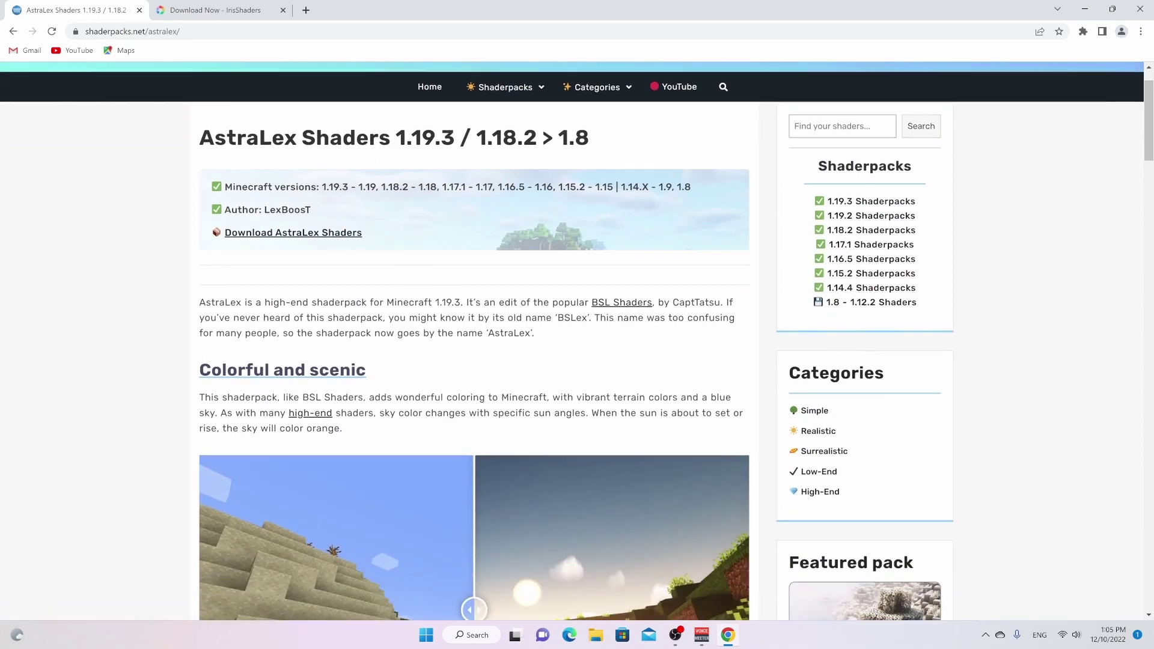
{"action": "left_click", "coordinate": [291, 233]}
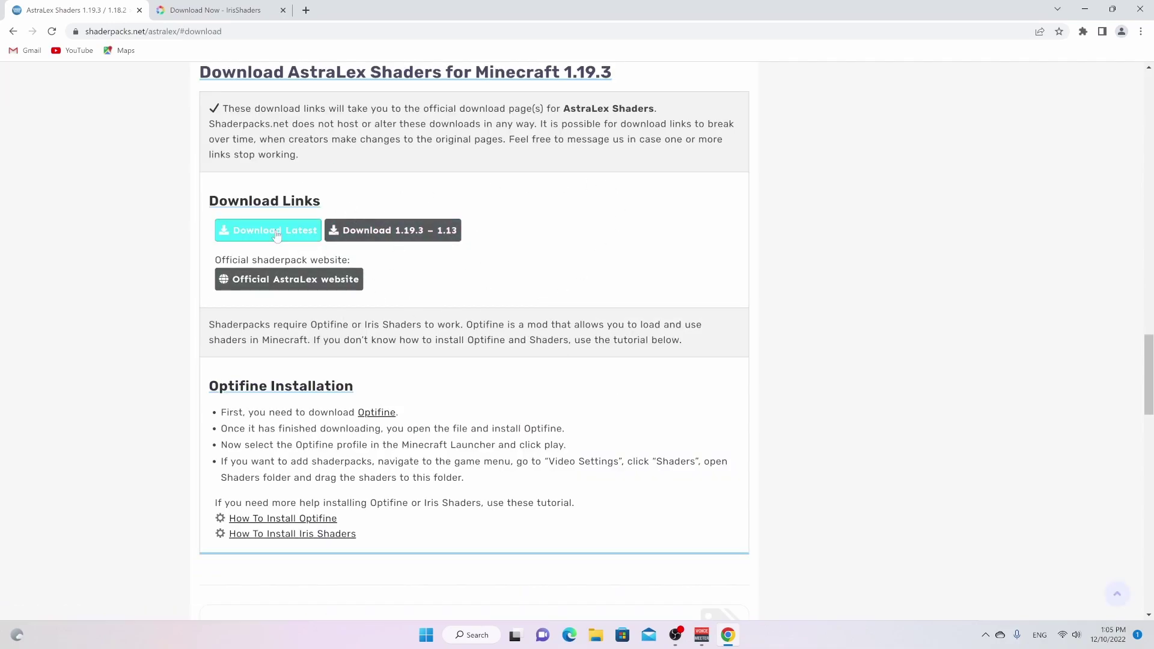
{"action": "left_click", "coordinate": [384, 234]}
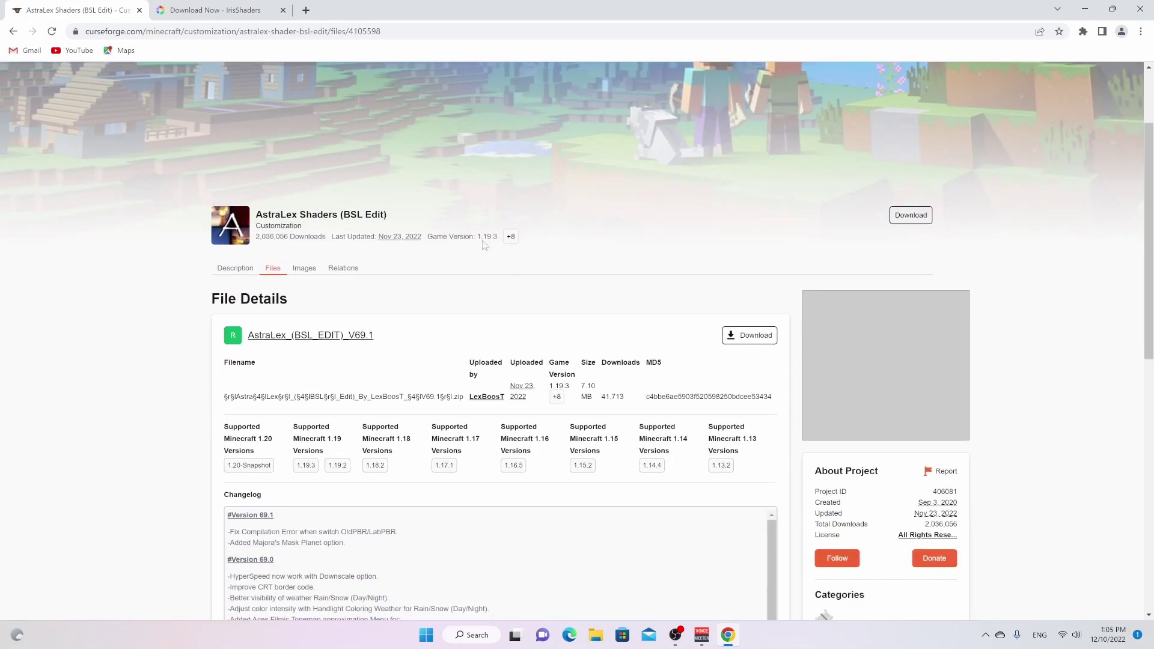
{"action": "scroll", "coordinate": [481, 250], "scroll_direction": "down", "scroll_amount": 2}
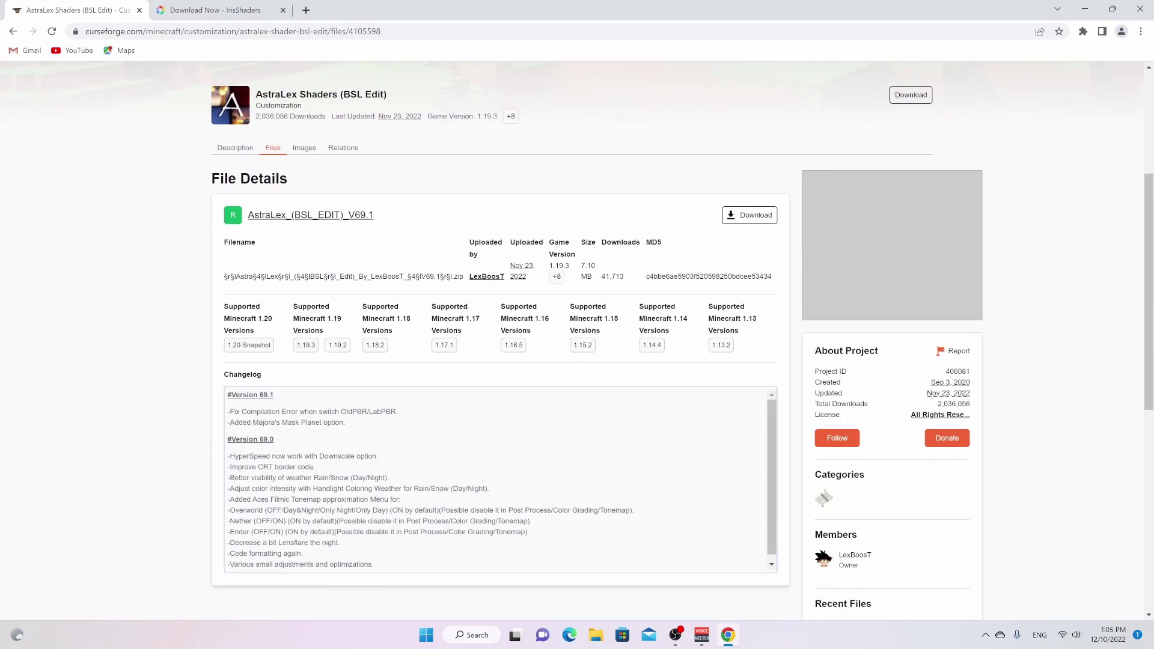
{"action": "scroll", "coordinate": [705, 309], "scroll_direction": "up", "scroll_amount": 1}
{"action": "left_click", "coordinate": [752, 275]}
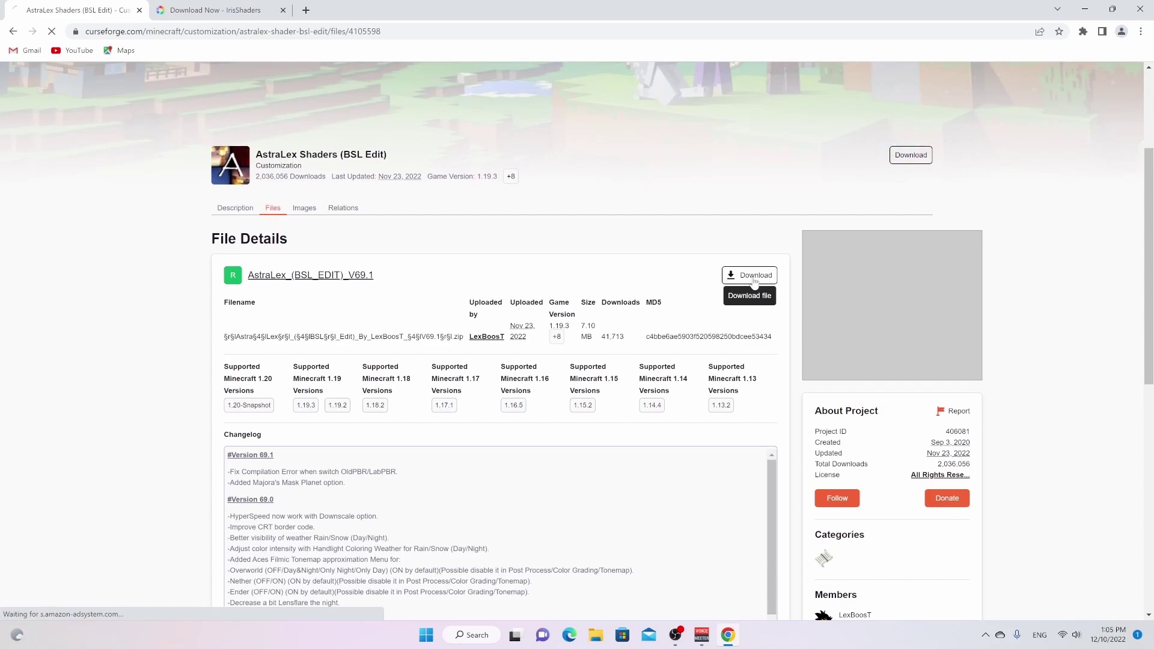
{"action": "scroll", "coordinate": [754, 282], "scroll_direction": "down", "scroll_amount": 2}
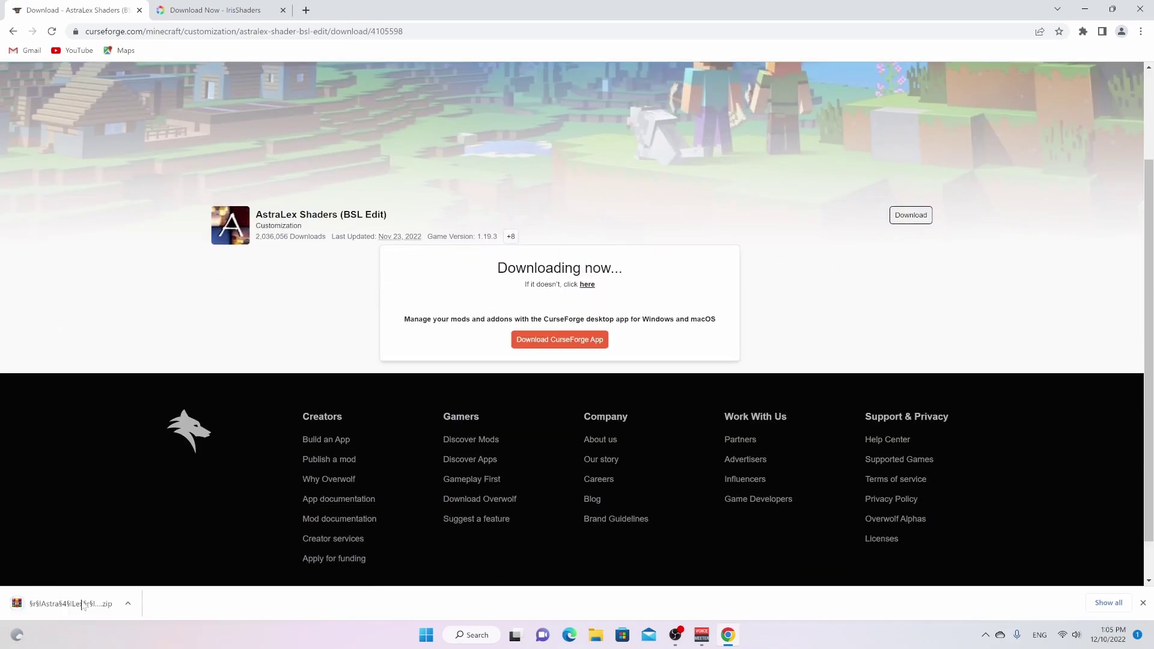
Show the downloaded AstraLex zip in its Downloads folder and move that window aside
{"action": "left_click", "coordinate": [128, 604]}
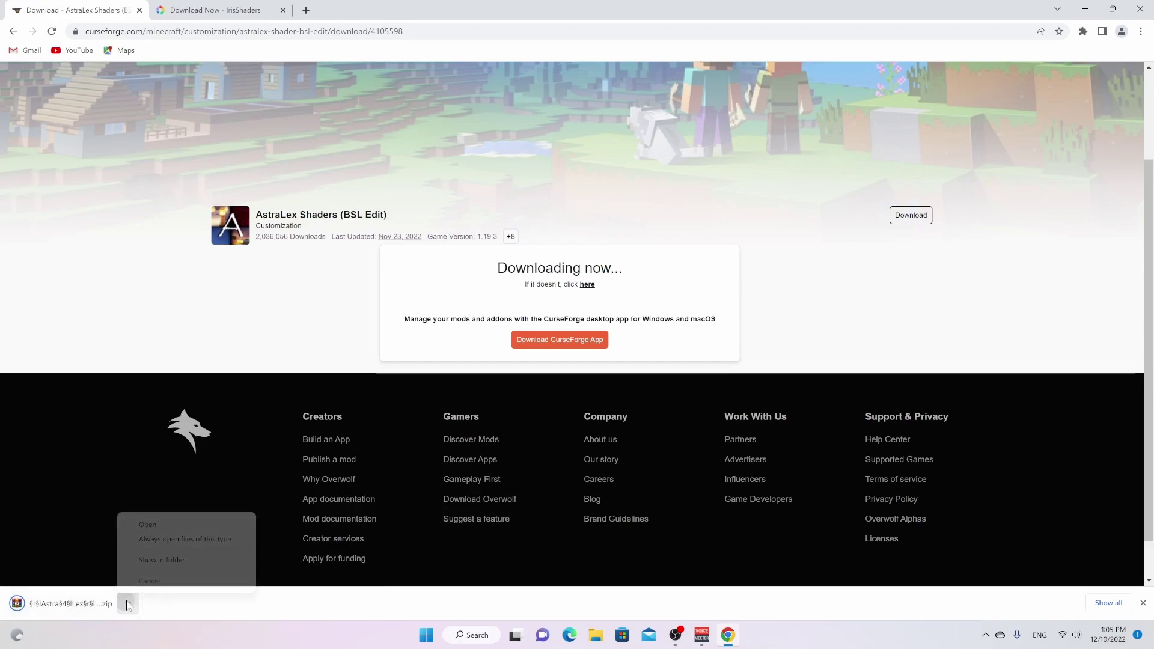
{"action": "left_click", "coordinate": [142, 559]}
{"action": "left_click_drag", "start_coordinate": [500, 133], "coordinate": [289, 141]}
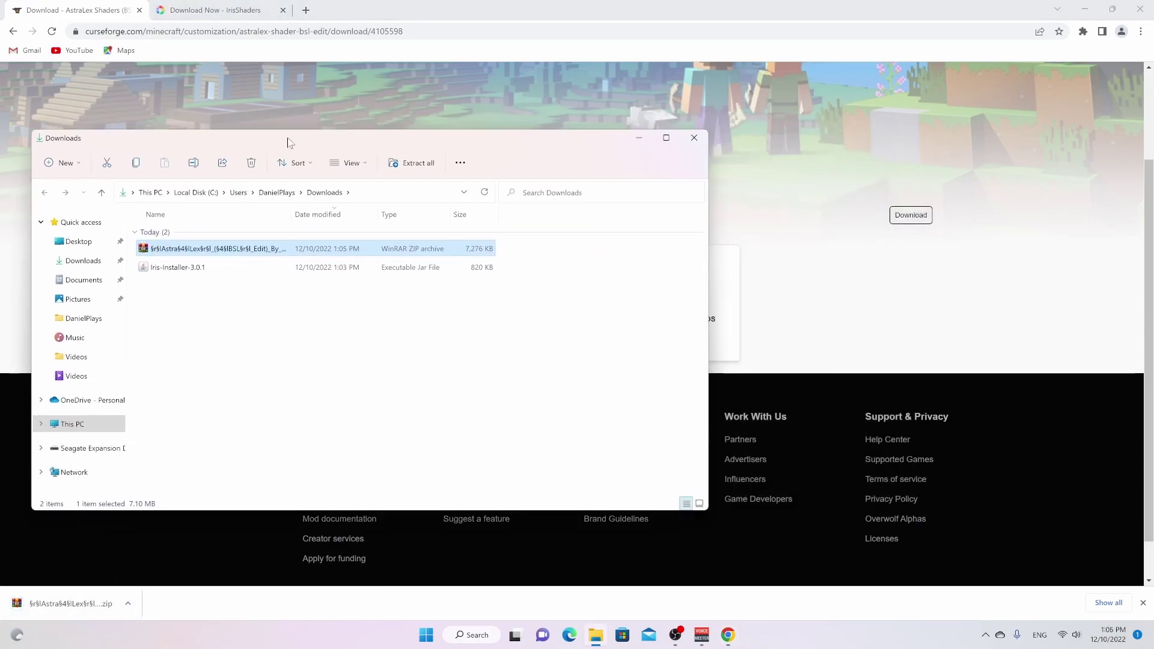
Close the browser and launch the Iris & Sodium for 1.19.3 profile from the Minecraft Launcher
{"action": "left_click", "coordinate": [1140, 10]}
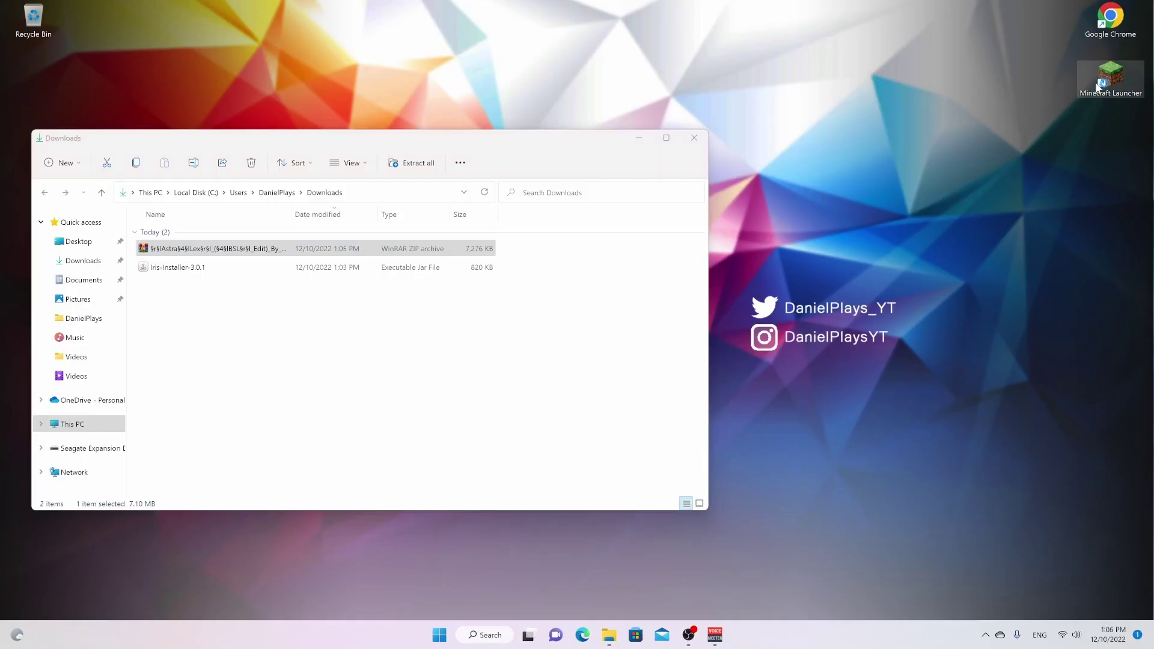
{"action": "double_click", "coordinate": [1097, 86]}
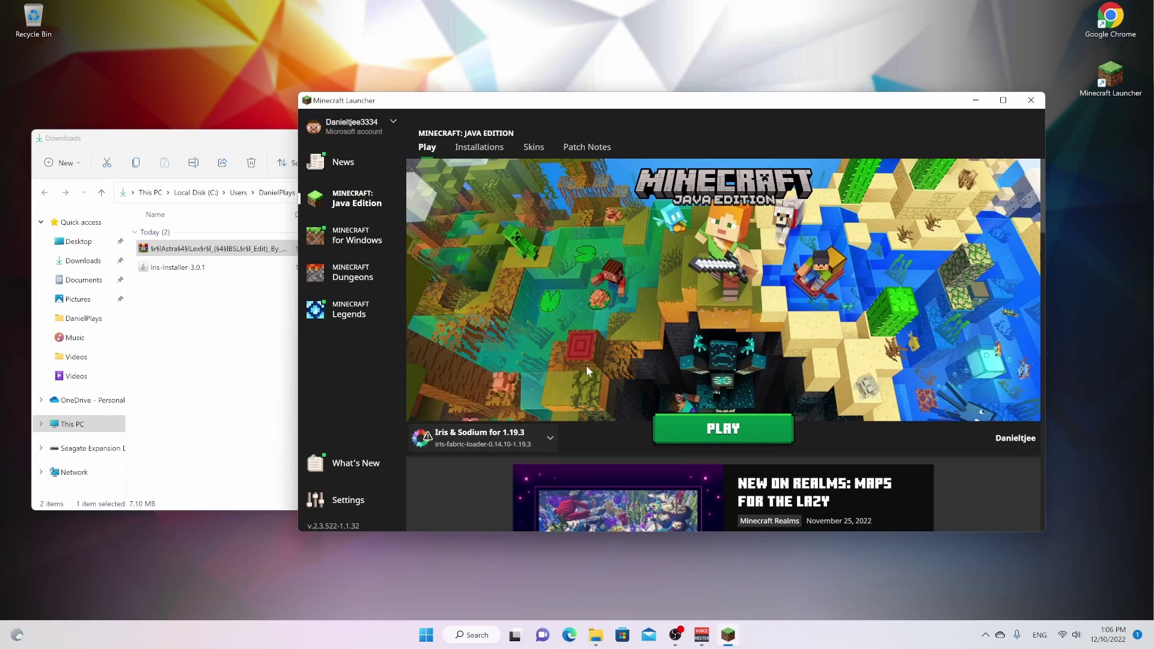
{"action": "left_click", "coordinate": [724, 435]}
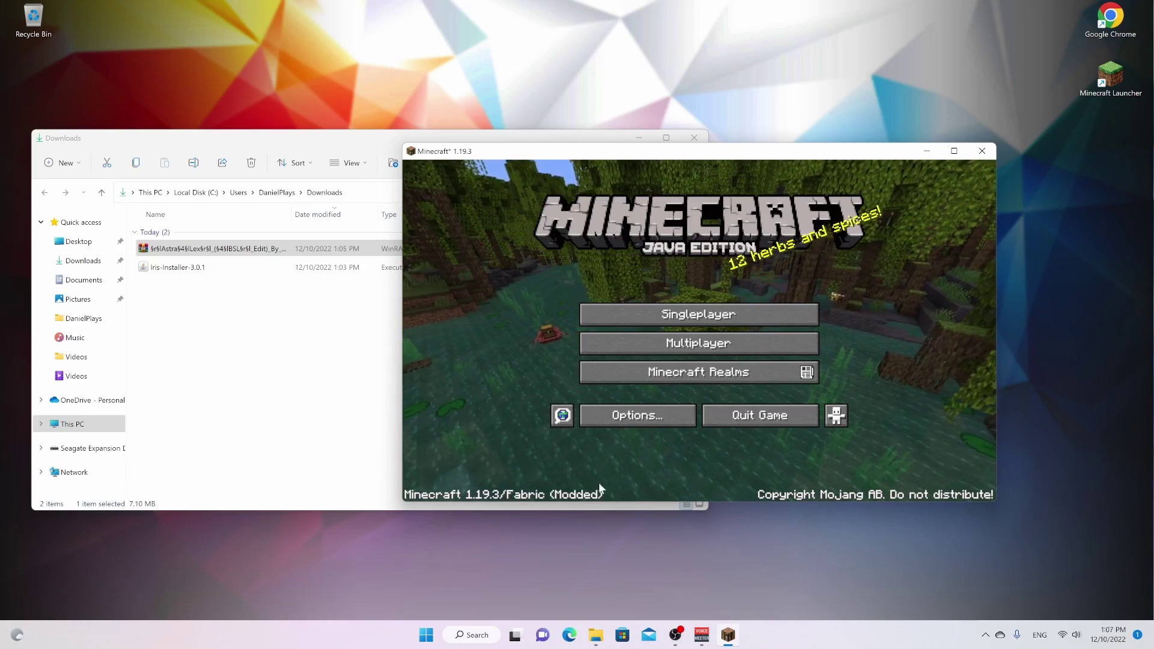
Add the downloaded AstraLex V69.1 zip to the Shader Packs list in Minecraft's video settings and return to the title screen
{"action": "left_click", "coordinate": [636, 414]}
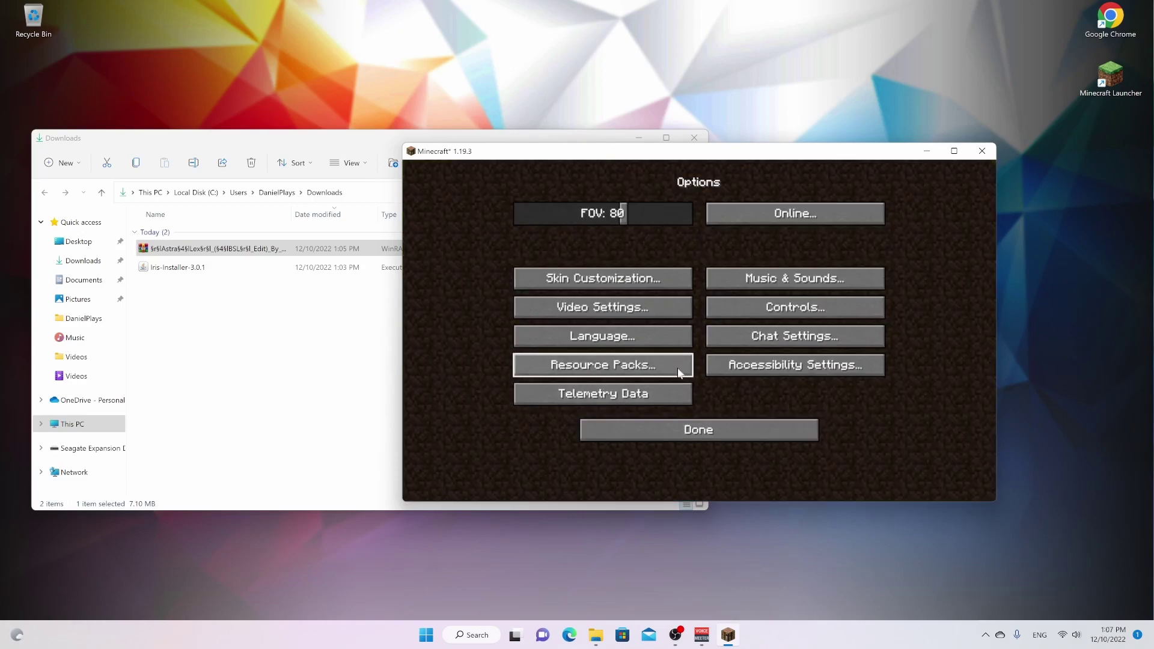
{"action": "left_click", "coordinate": [608, 312]}
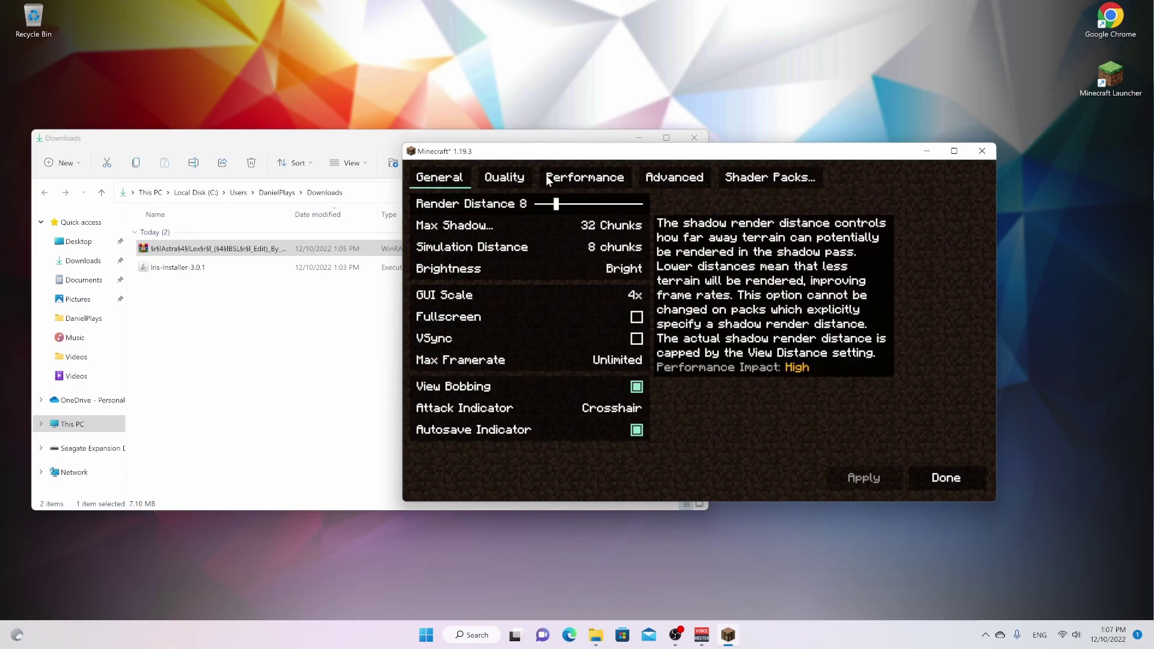
{"action": "left_click", "coordinate": [770, 179]}
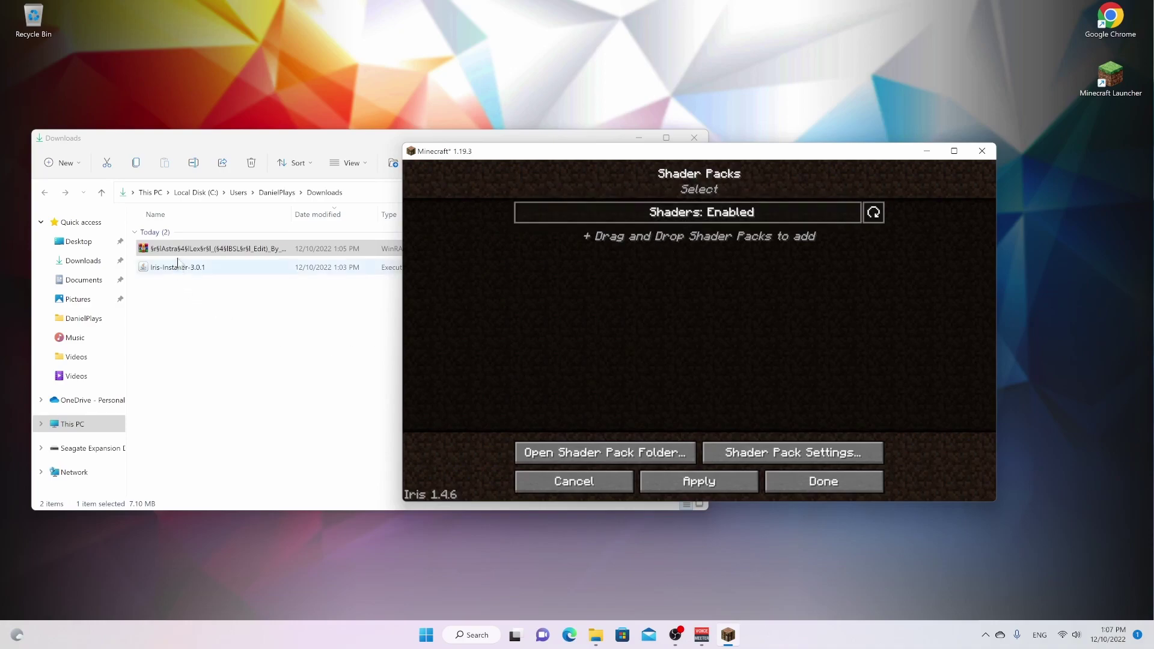
{"action": "left_click_drag", "start_coordinate": [182, 252], "coordinate": [672, 302]}
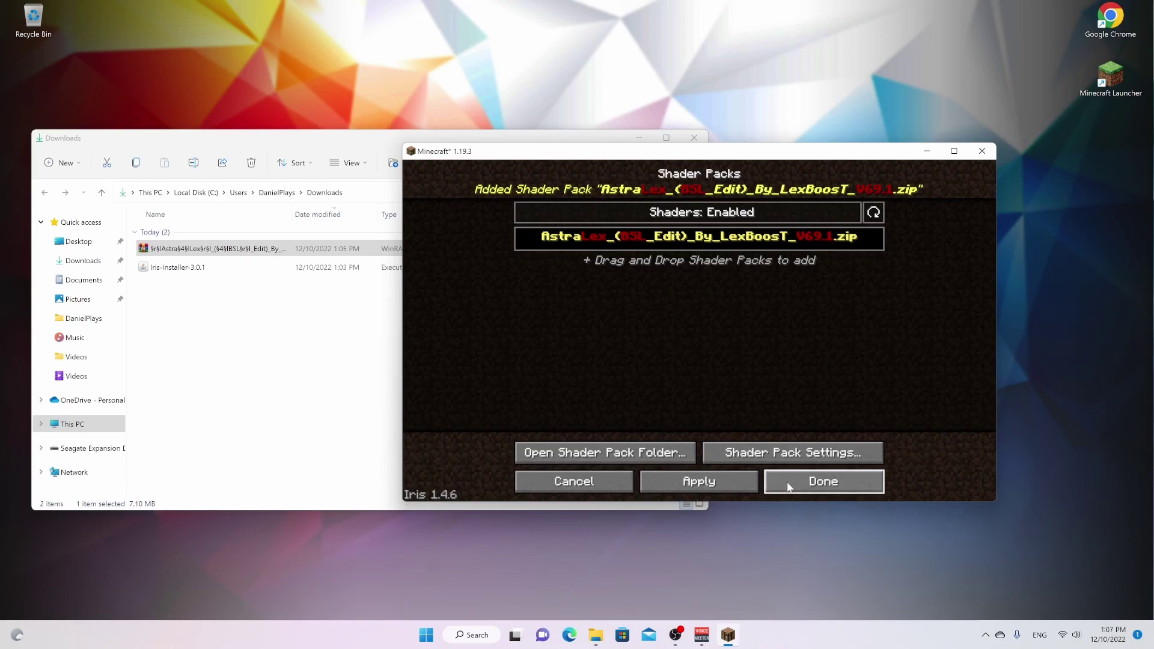
{"action": "left_click", "coordinate": [808, 484]}
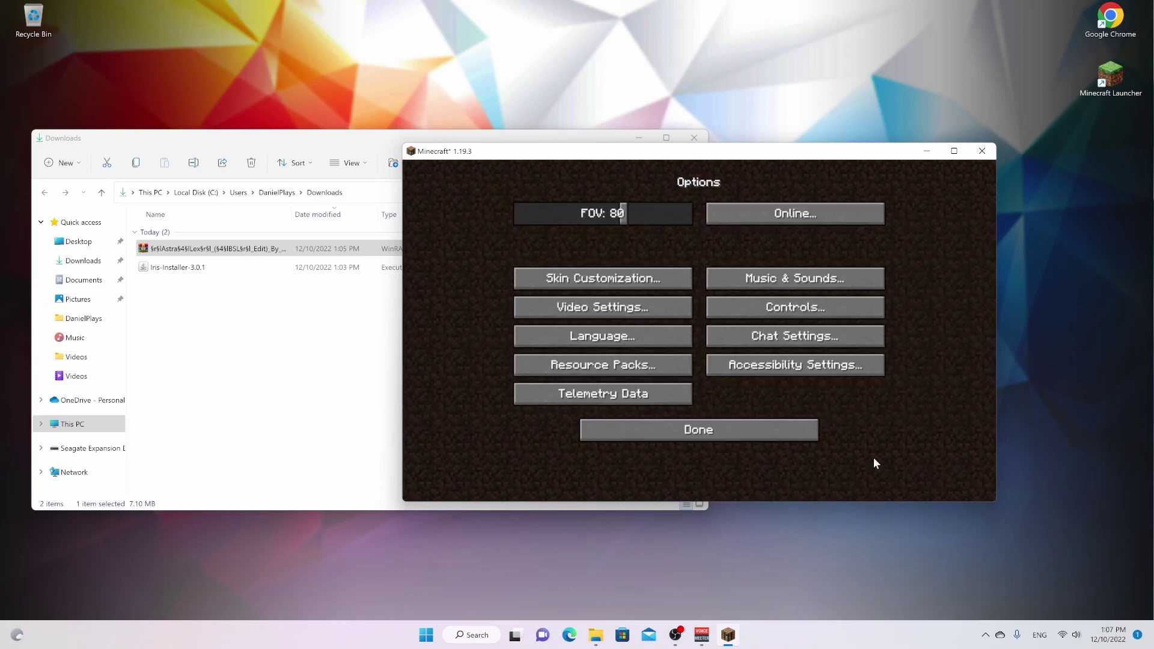
{"action": "left_click", "coordinate": [793, 432]}
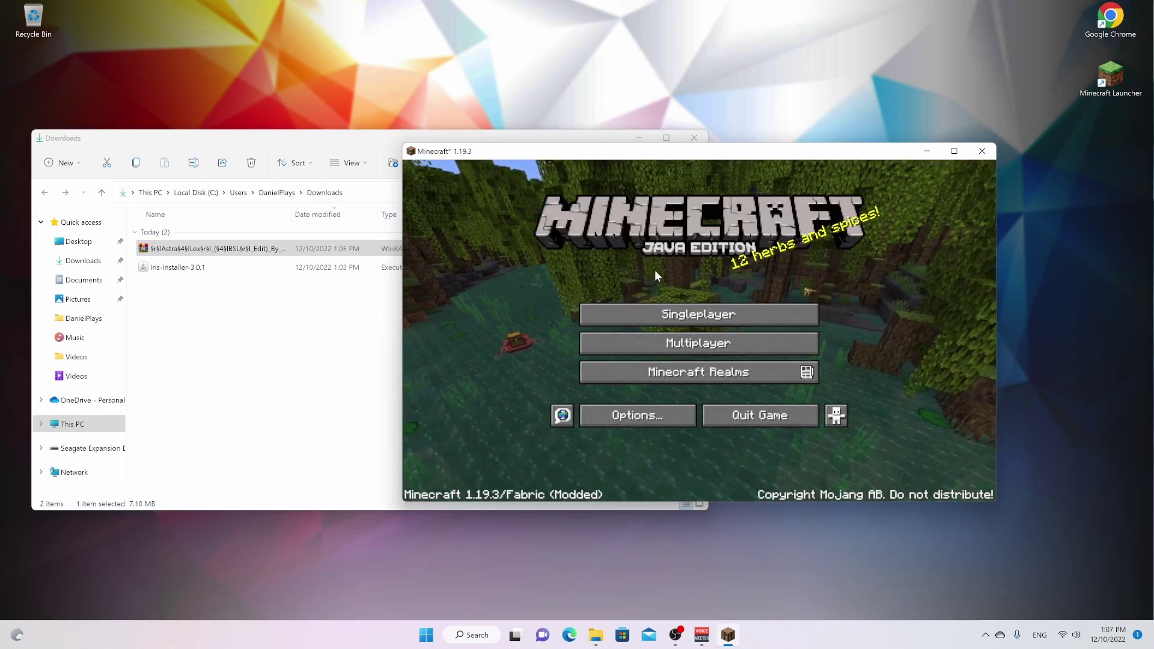